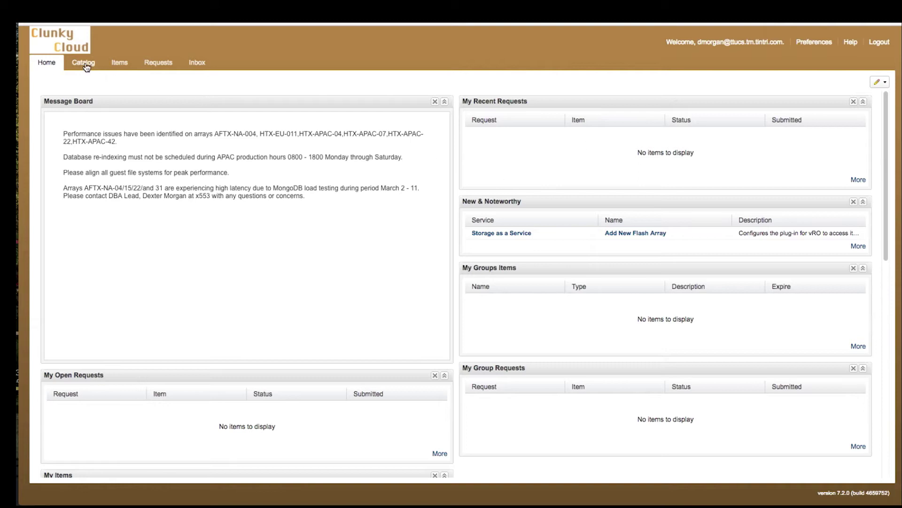
Open the service catalog in the Clunky Cloud portal.
left_click(85, 65)
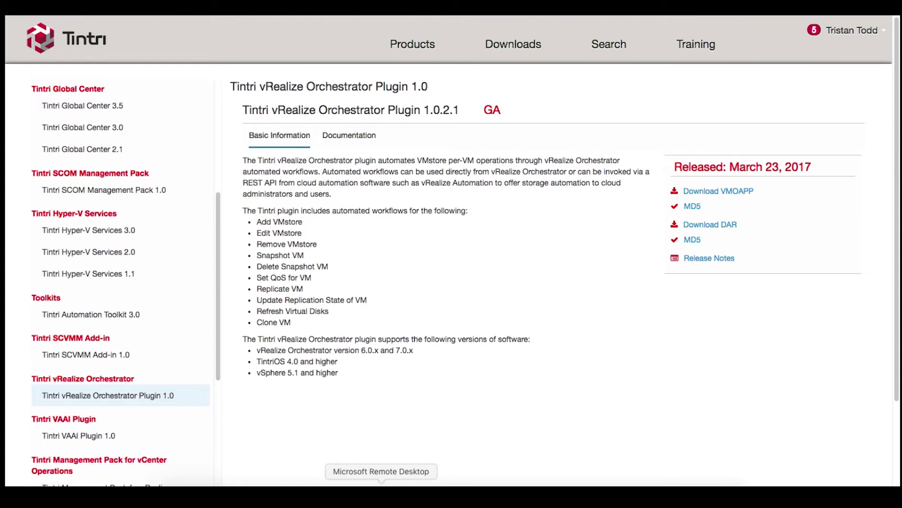
Switch to the remote desktop session running vRealize Orchestrator.
left_click(381, 491)
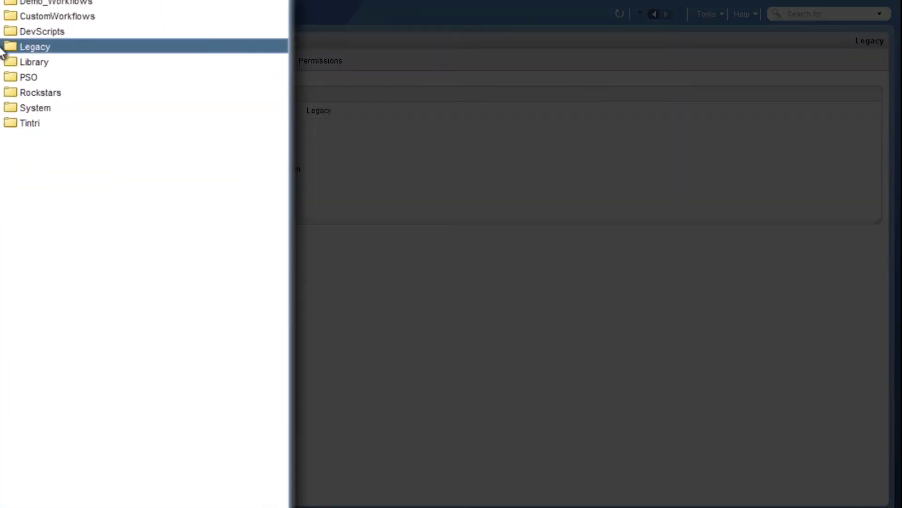
Expand Legacy's SAN Maintenance, Storage Subsystem Profile Management and Web Server for SAN Management Configs folders, then collapse Legacy.
left_click(2, 50)
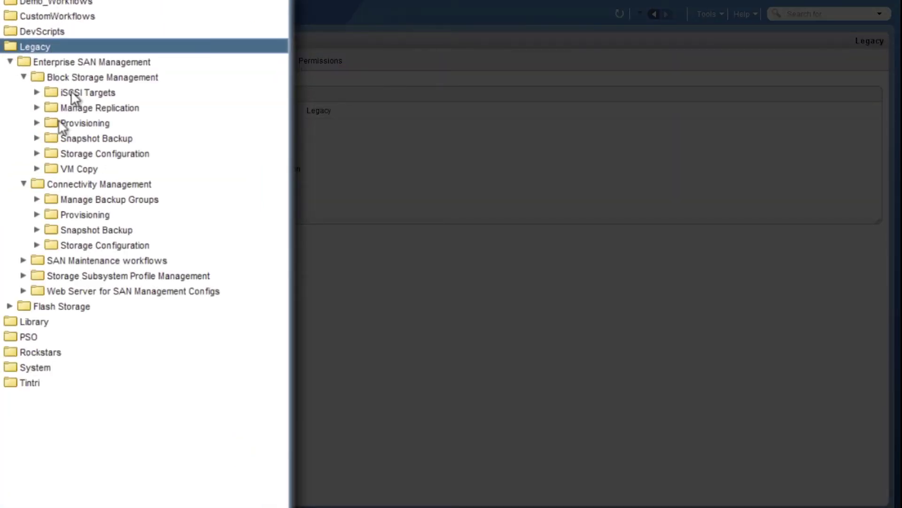
left_click(23, 260)
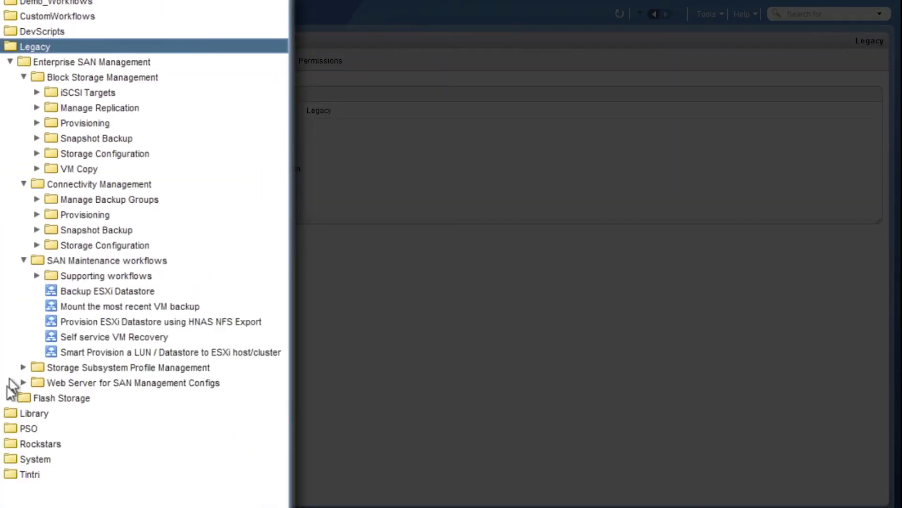
left_click(24, 367)
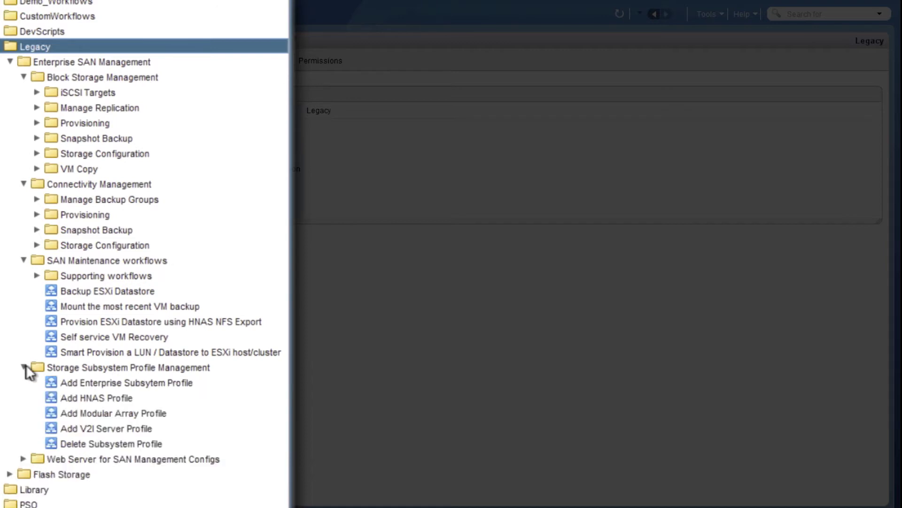
left_click(24, 459)
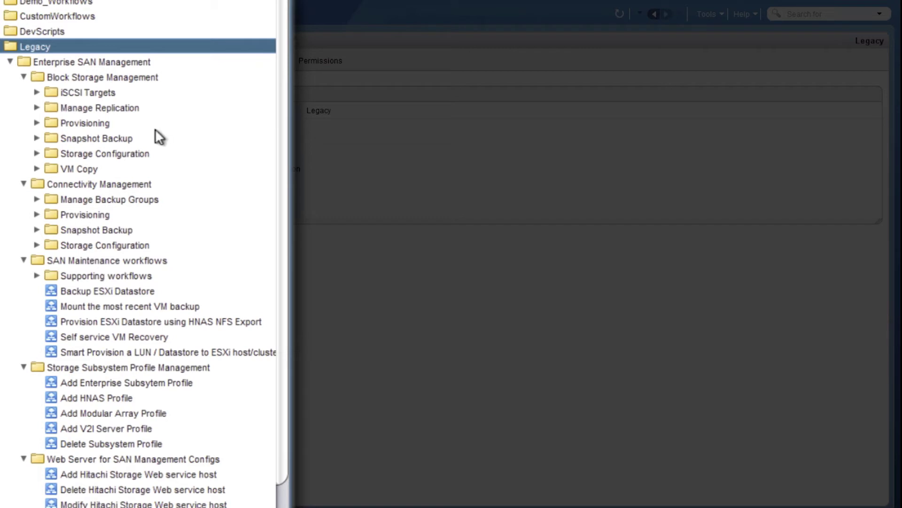
left_click(2, 47)
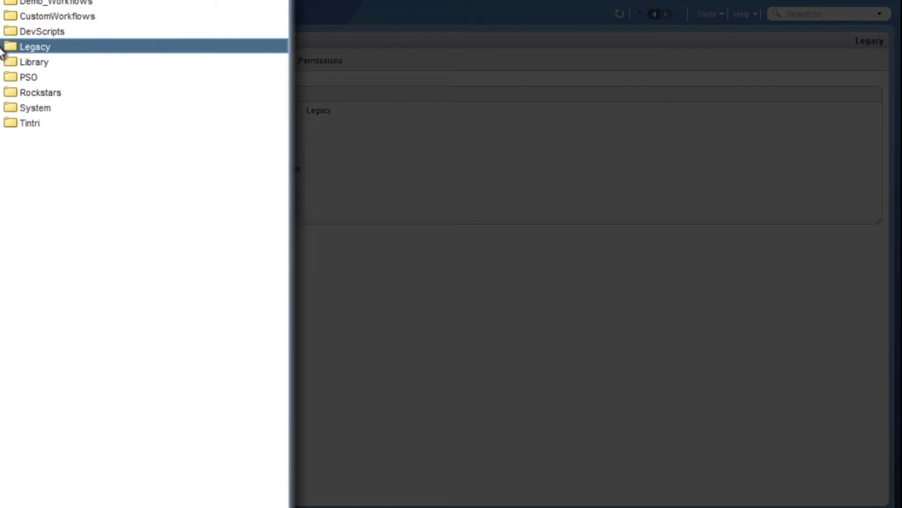
Expand the Tintri Configuration and Synchronization workflow folders, then switch to the actions library.
left_click(2, 123)
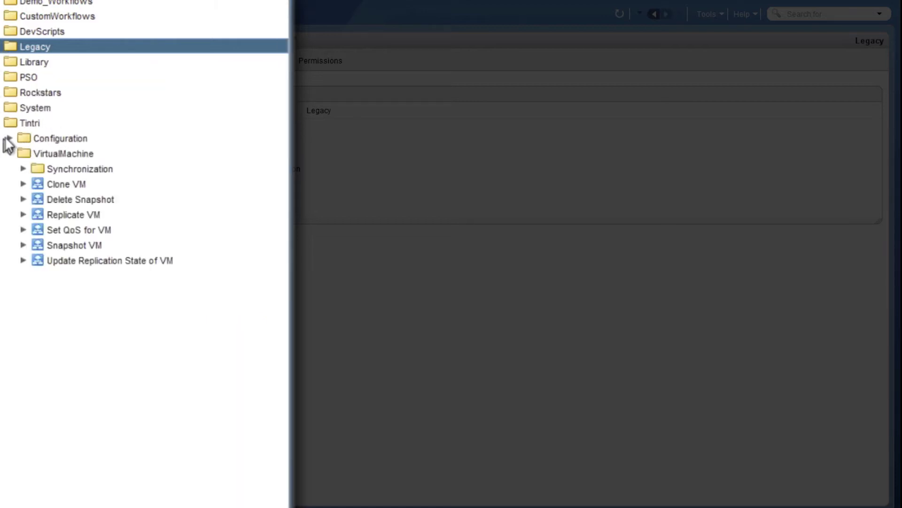
left_click(9, 138)
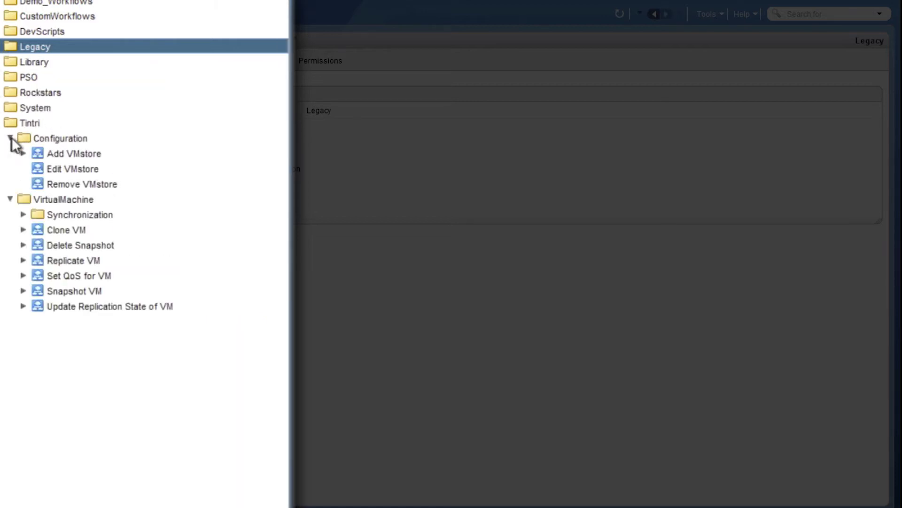
left_click(23, 215)
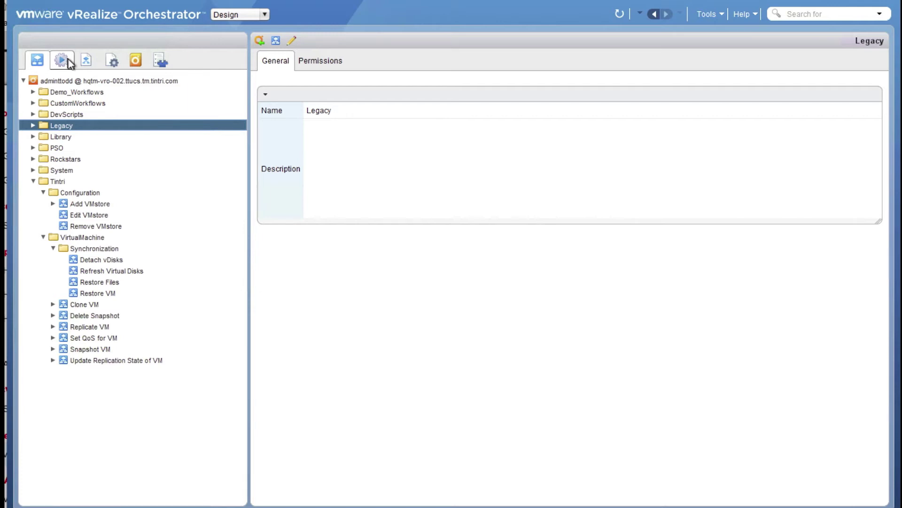
left_click(69, 63)
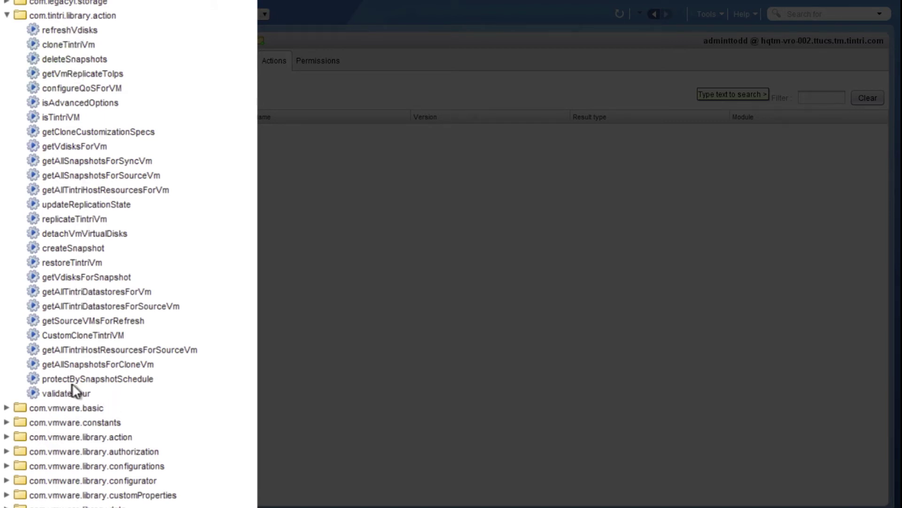
left_click(49, 148)
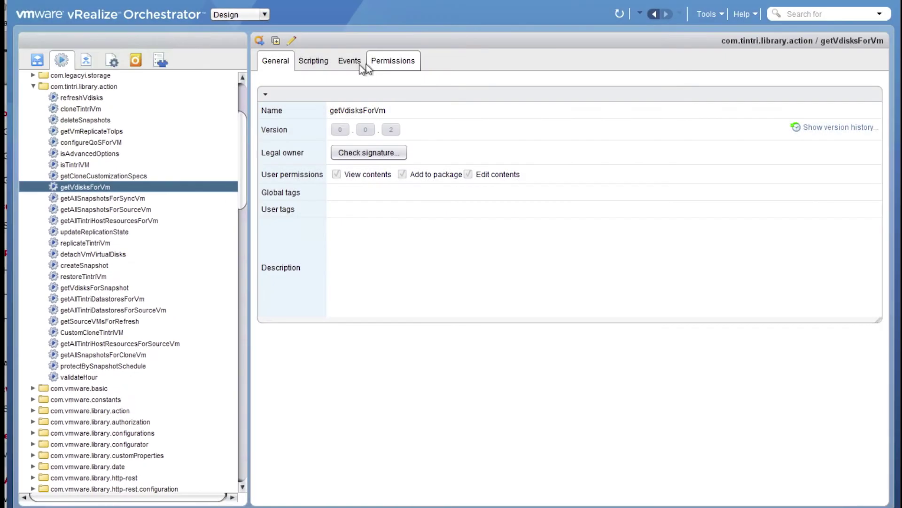
left_click(328, 64)
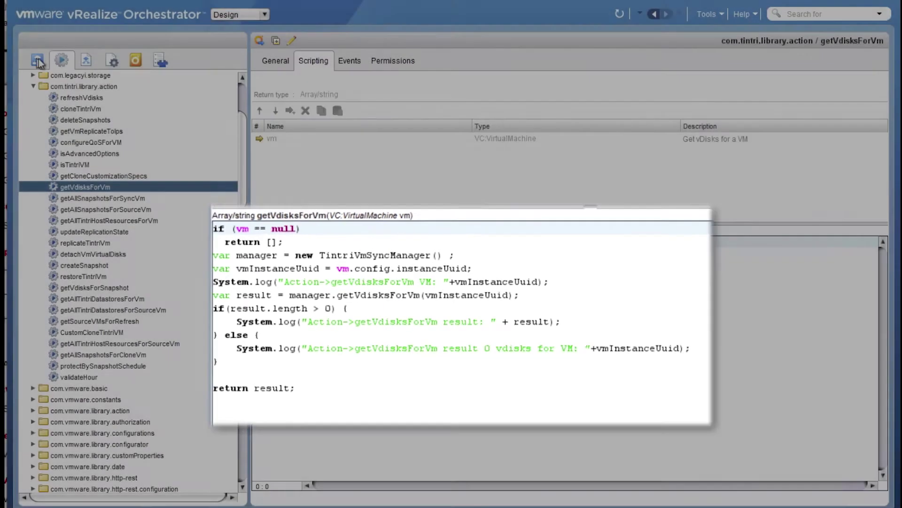
left_click(38, 60)
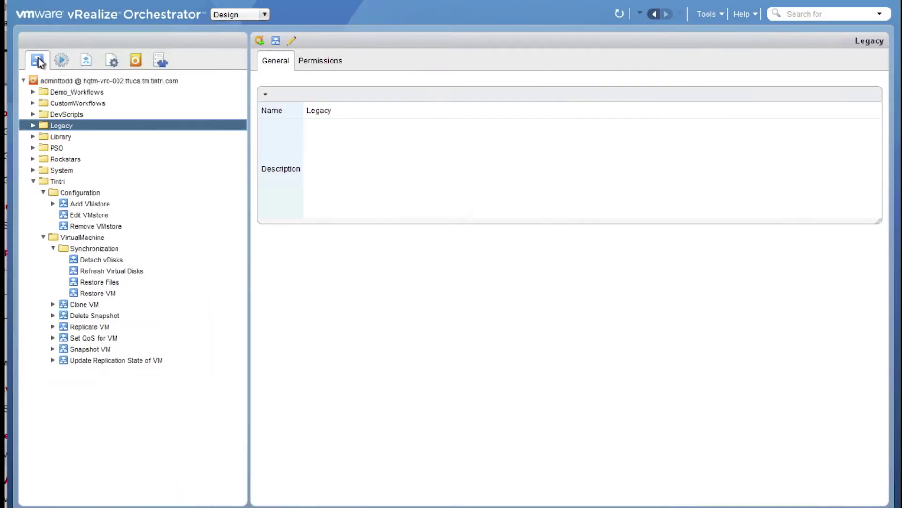
left_click(33, 181)
Open DEVELOPMENT Apache Webserver Deploy from CustomWorkflows and scroll its schema right.
left_click(38, 181)
left_click(33, 182)
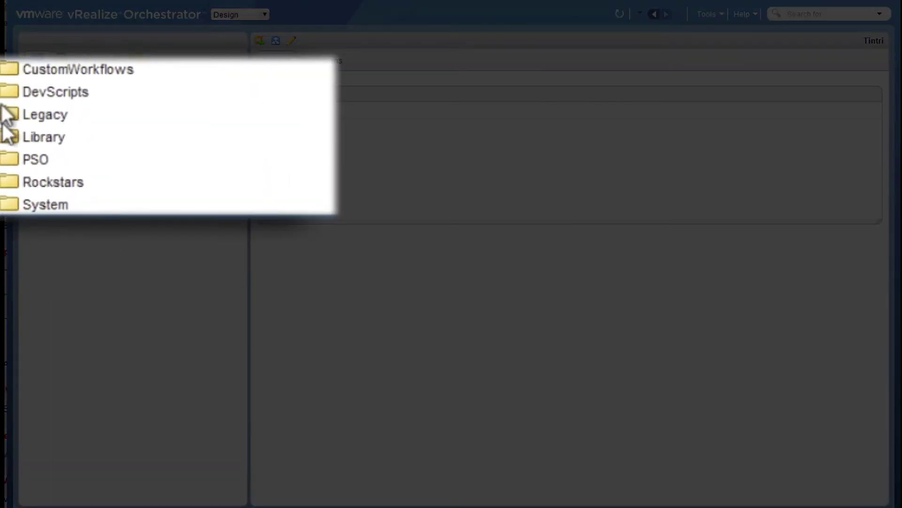
left_click(34, 101)
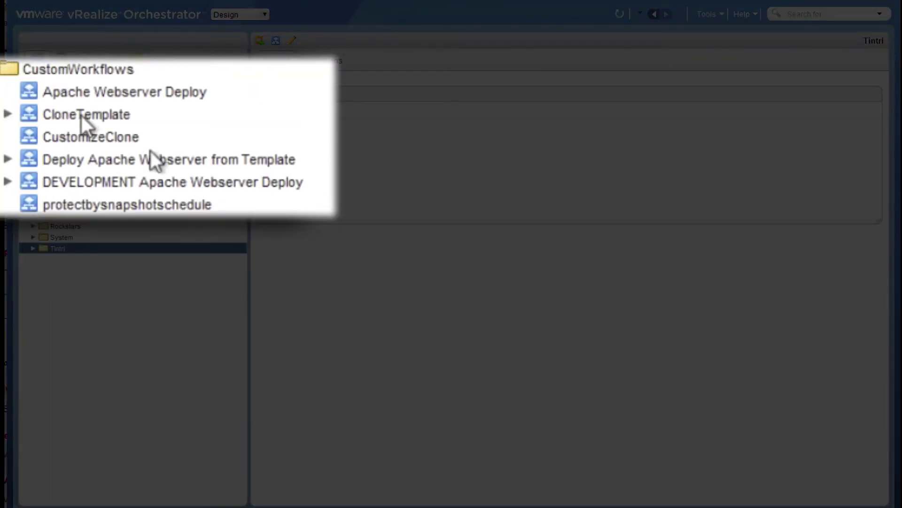
left_click(136, 159)
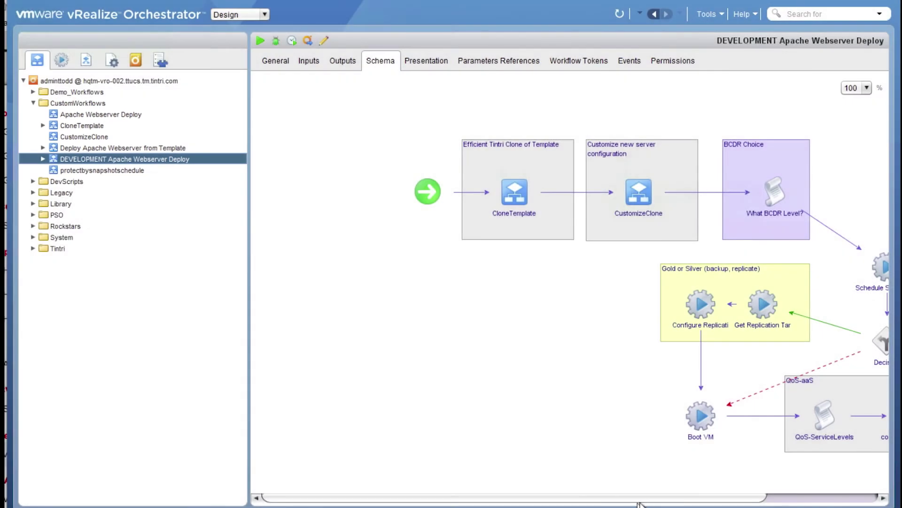
left_click_drag(669, 501, 794, 497)
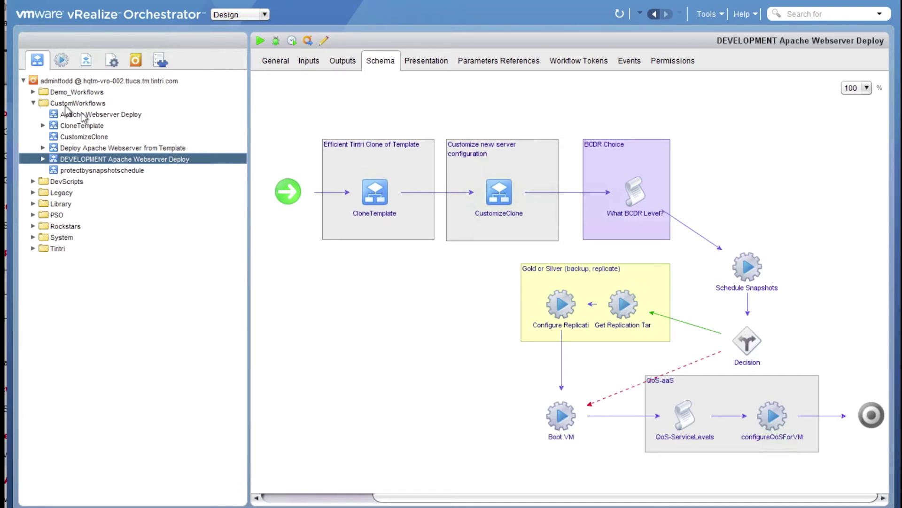
left_click(33, 103)
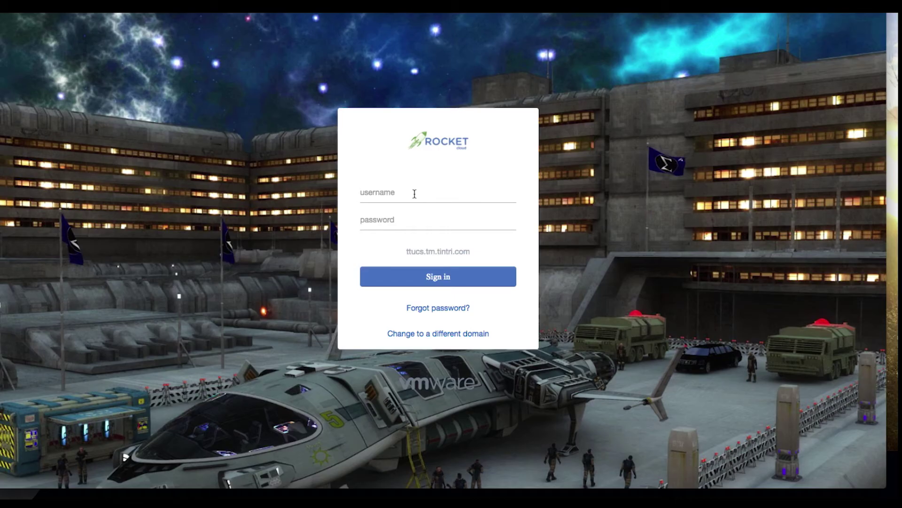
Sign in to the Rocket cloud portal with the account username and password.
left_click(415, 194)
type("lgaga")
key("Tab")
key("ctrl+v")
key("Return")
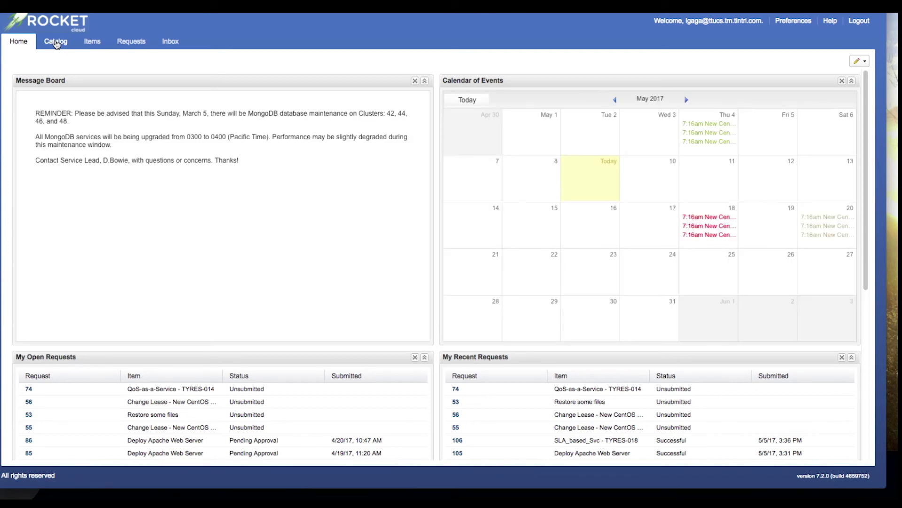
Filter the catalog to Day Zero Services and request Deploy Apache Web Server.
left_click(56, 44)
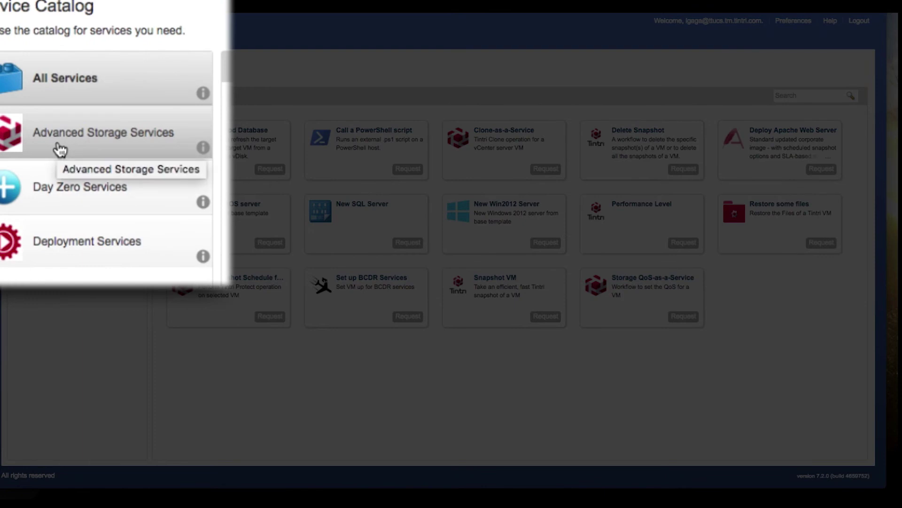
left_click(76, 193)
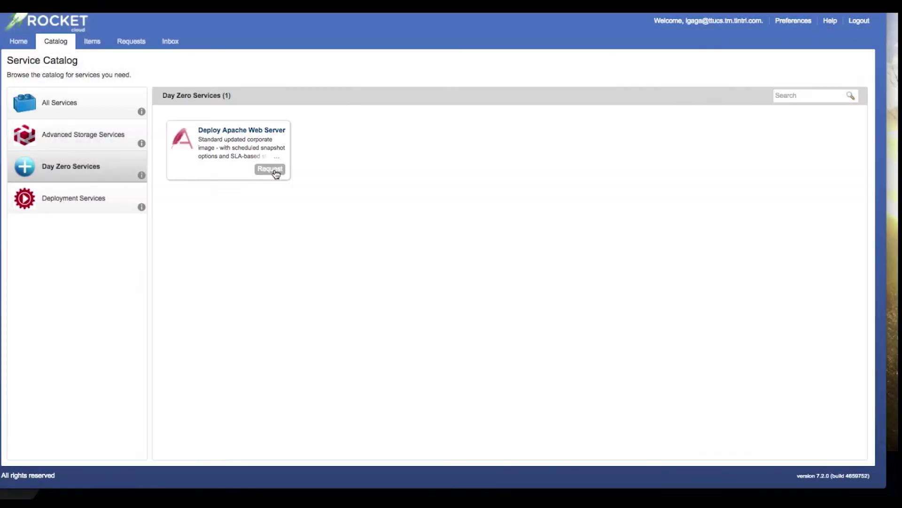
left_click(274, 170)
Name the clones WebServerWest and set 2.0 clones, 2.0 vCPUs and 2048.0 RAM.
left_click(453, 95)
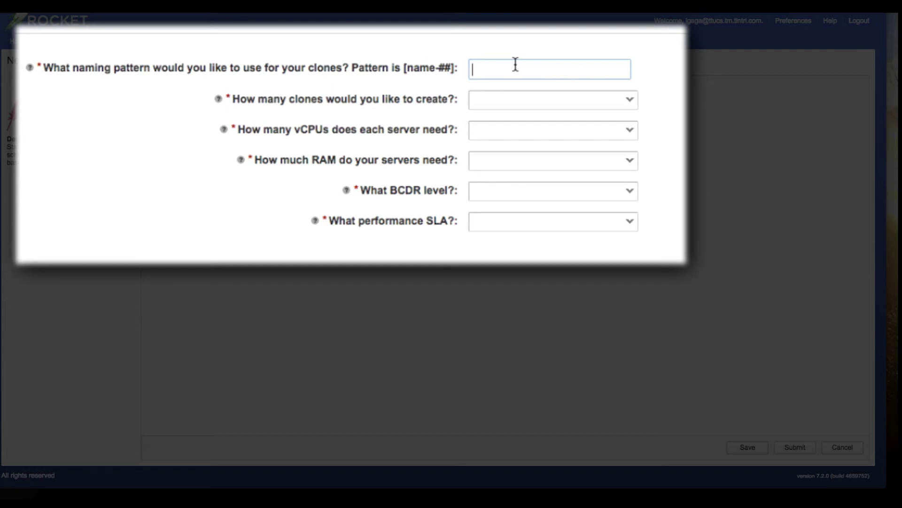
type("WebServerWest")
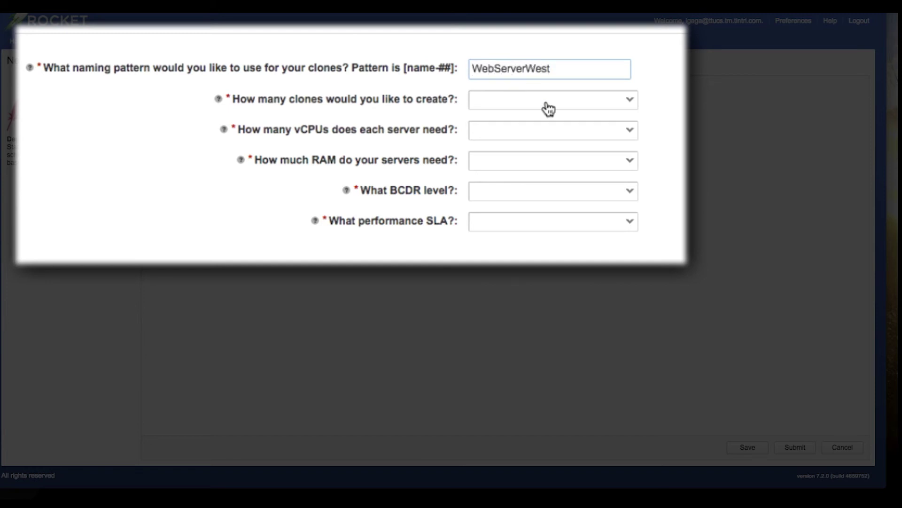
left_click(562, 106)
left_click(495, 138)
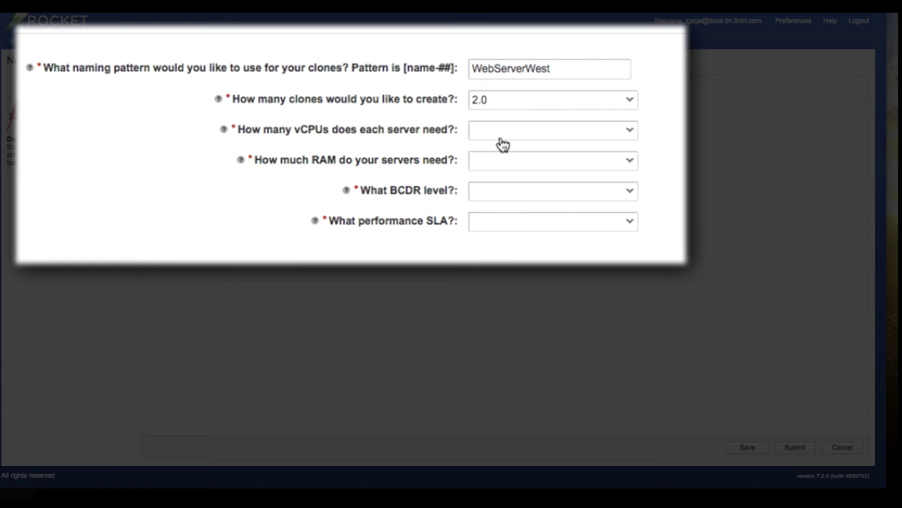
left_click(521, 135)
left_click(501, 170)
left_click(505, 166)
left_click(498, 199)
Set Gold BCDR level and Dev performance SLA, then submit the request.
left_click(500, 194)
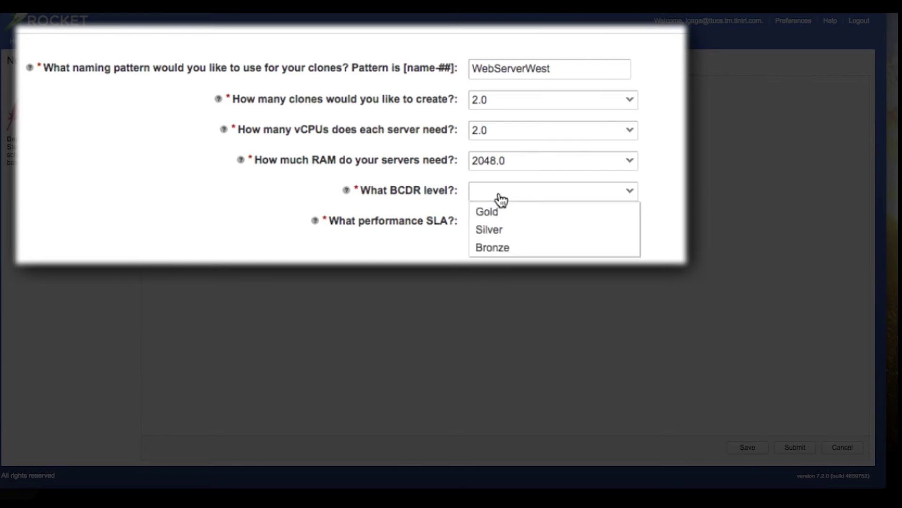
left_click(501, 216)
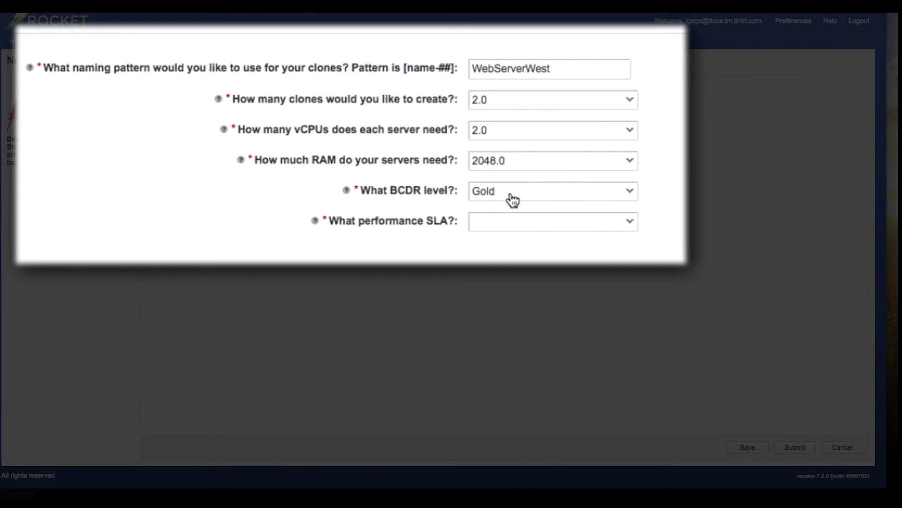
left_click(490, 227)
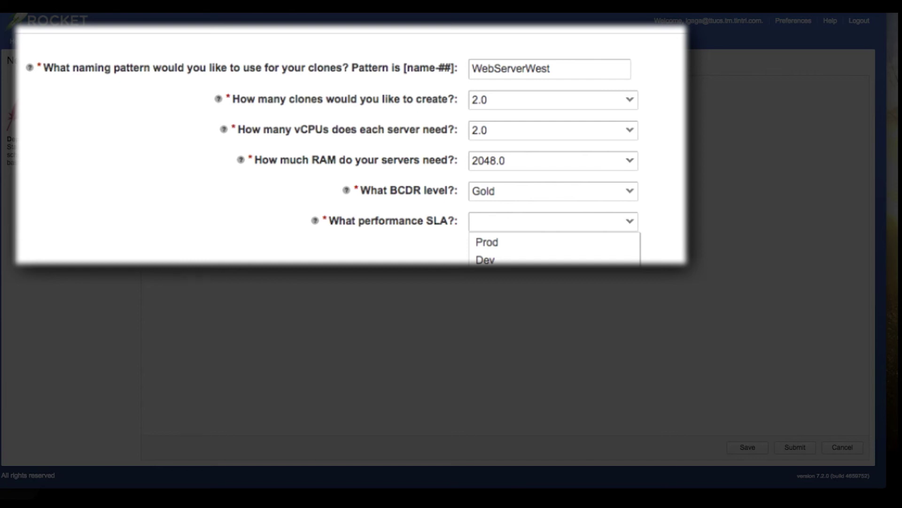
left_click(499, 260)
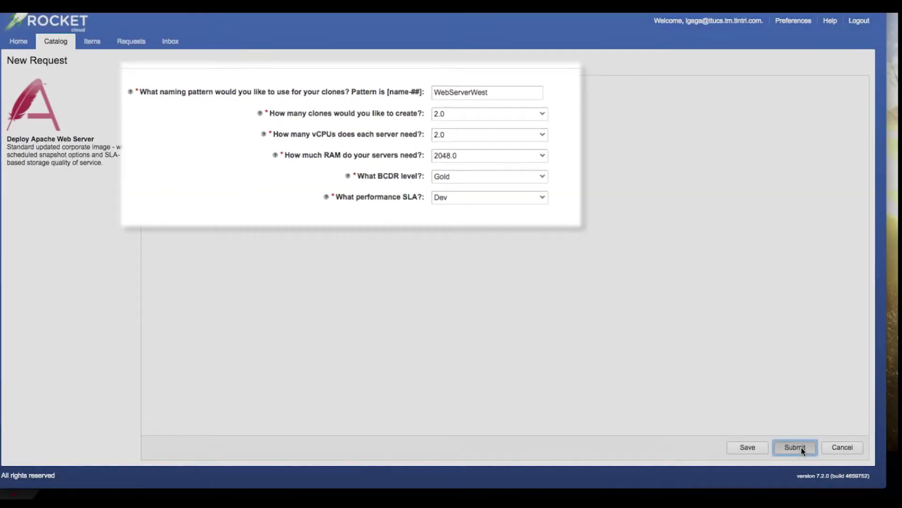
left_click(802, 447)
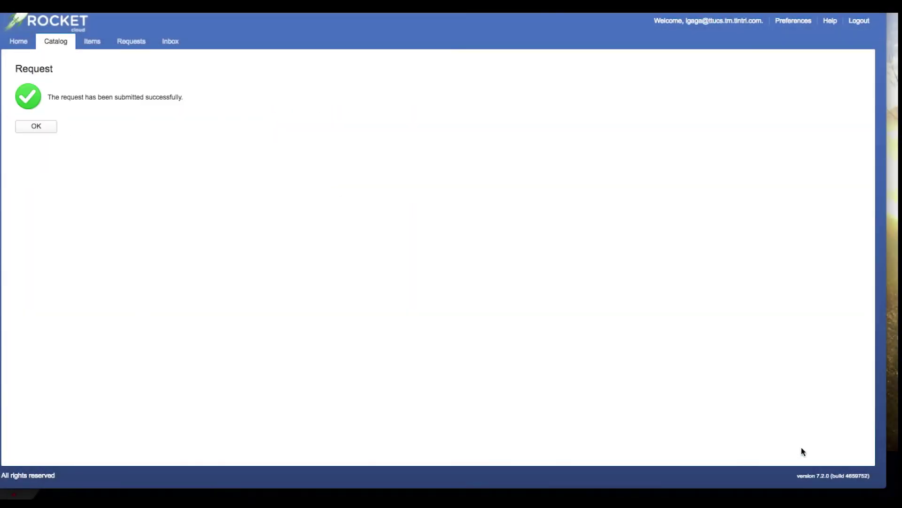
Expand deployment New CentOS server-04725144, select TYRES-019 and list its actions.
left_click(52, 131)
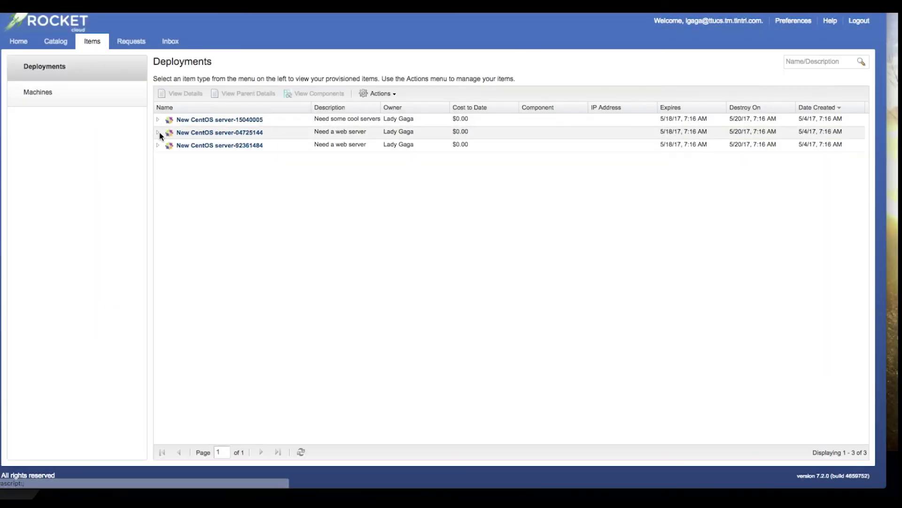
left_click(158, 132)
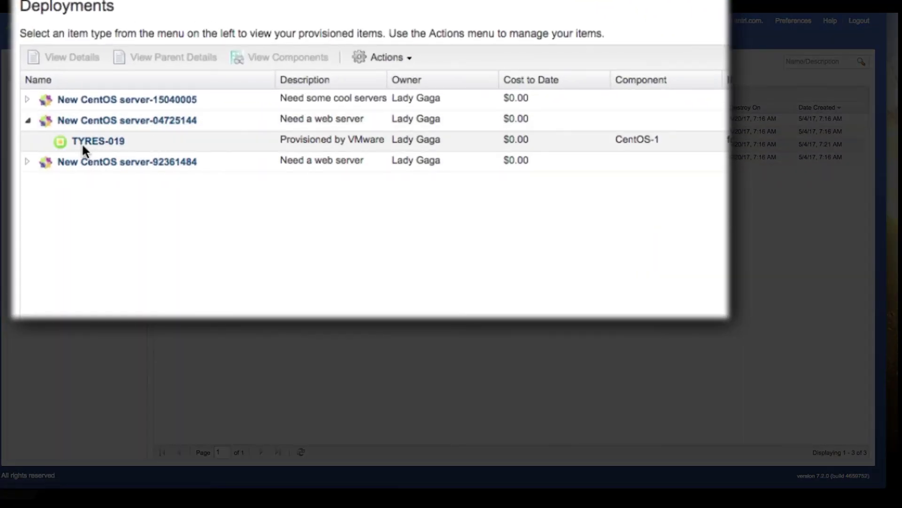
left_click(158, 143)
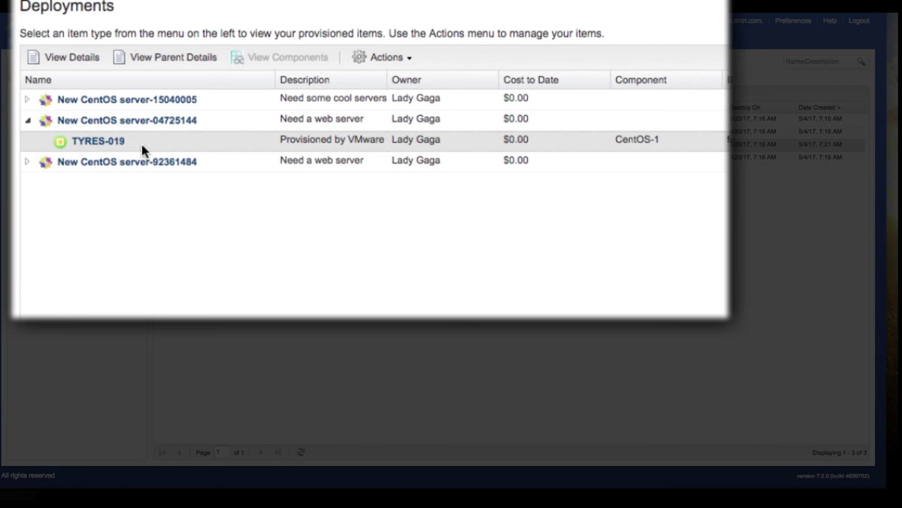
left_click(409, 61)
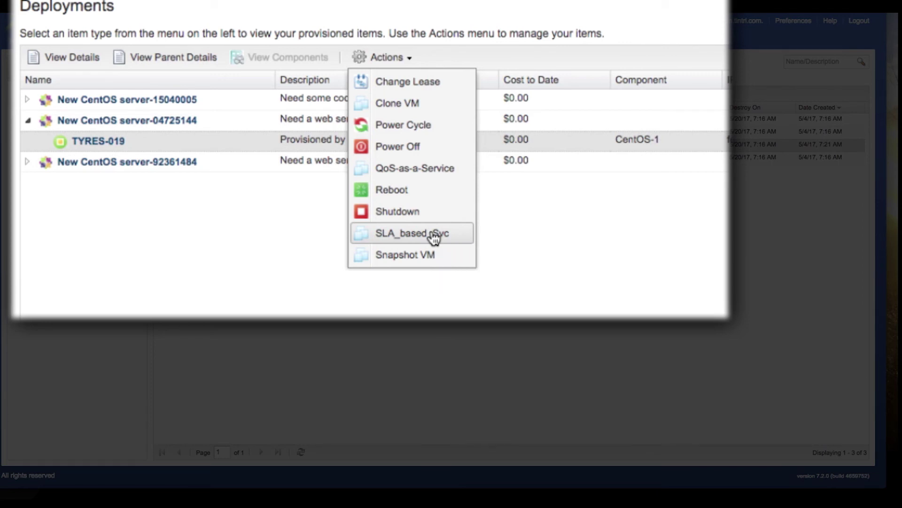
Start an SLA_based_Svc request for TYRES-019 with Gold snapshots.
left_click(432, 232)
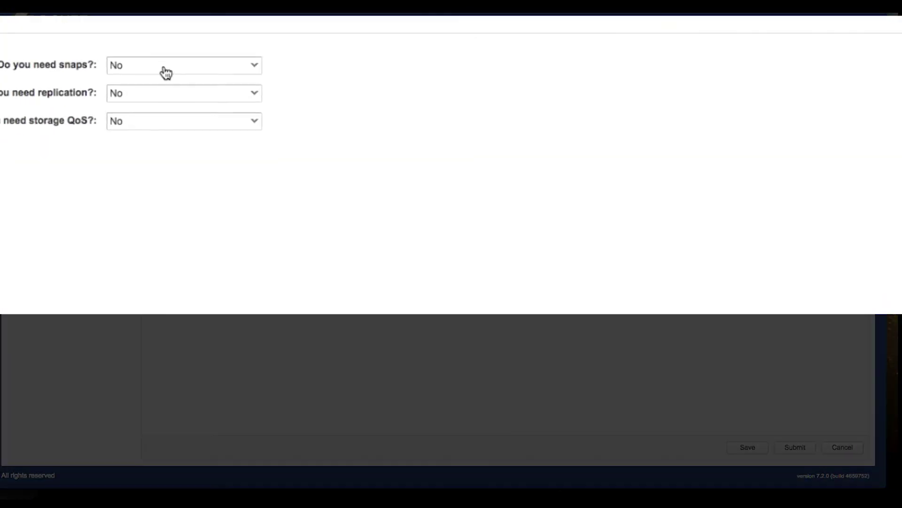
left_click(287, 98)
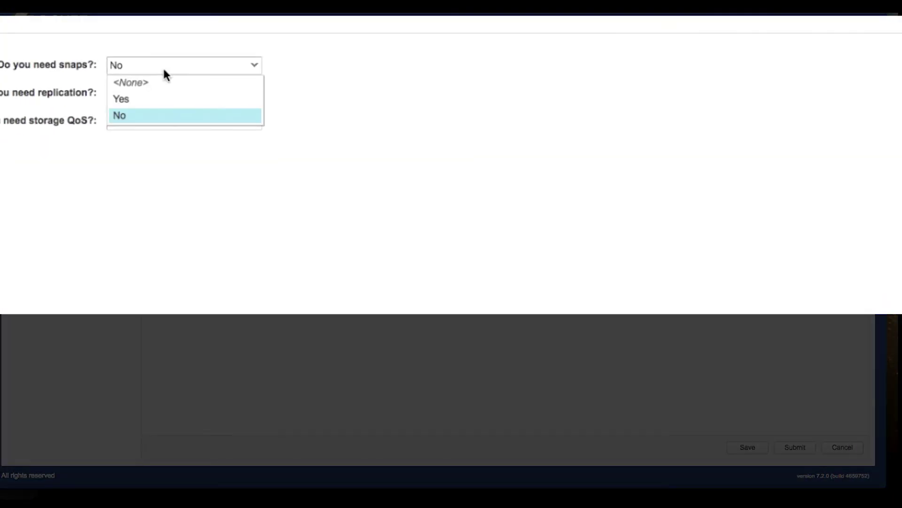
left_click(159, 99)
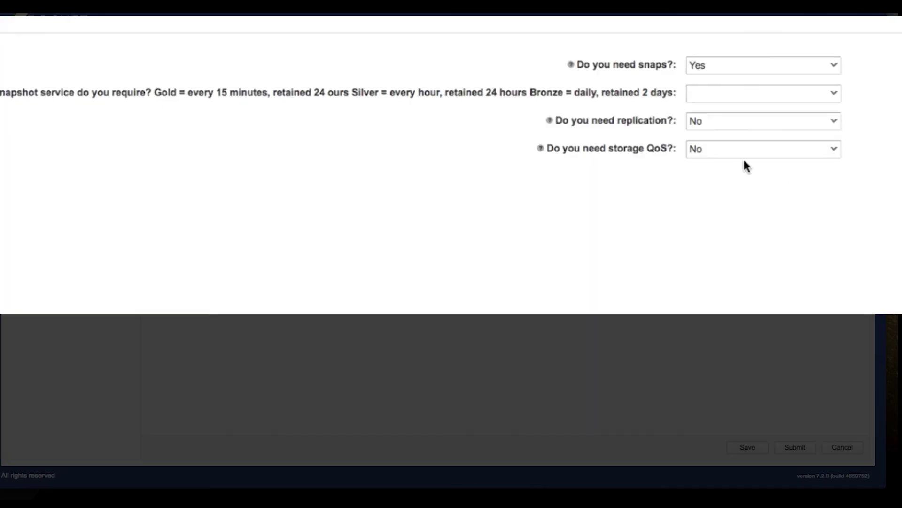
left_click(733, 100)
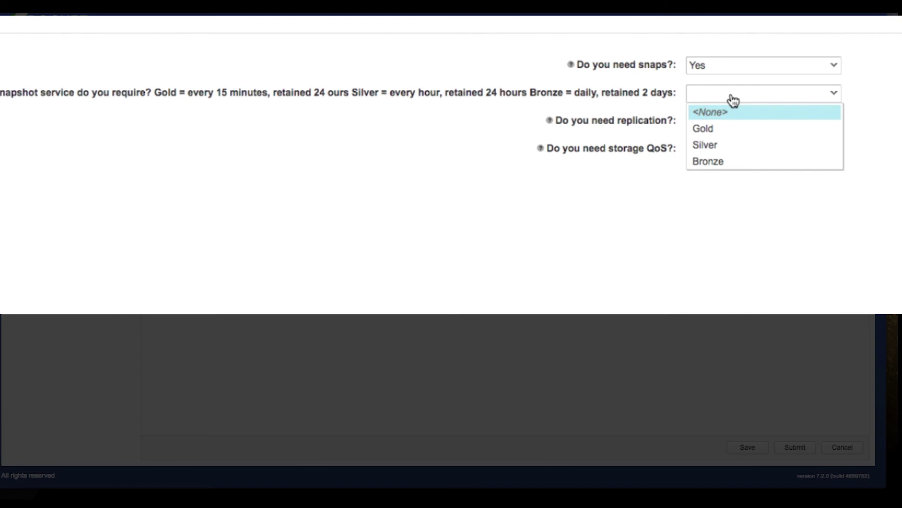
left_click(728, 131)
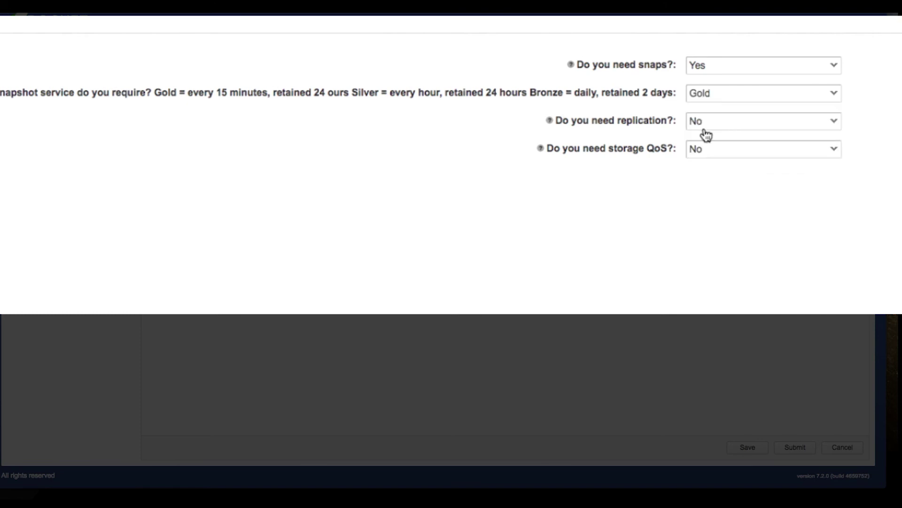
Enable replication with Luleå, Sweden as the destination.
left_click(711, 133)
left_click(716, 153)
left_click(724, 153)
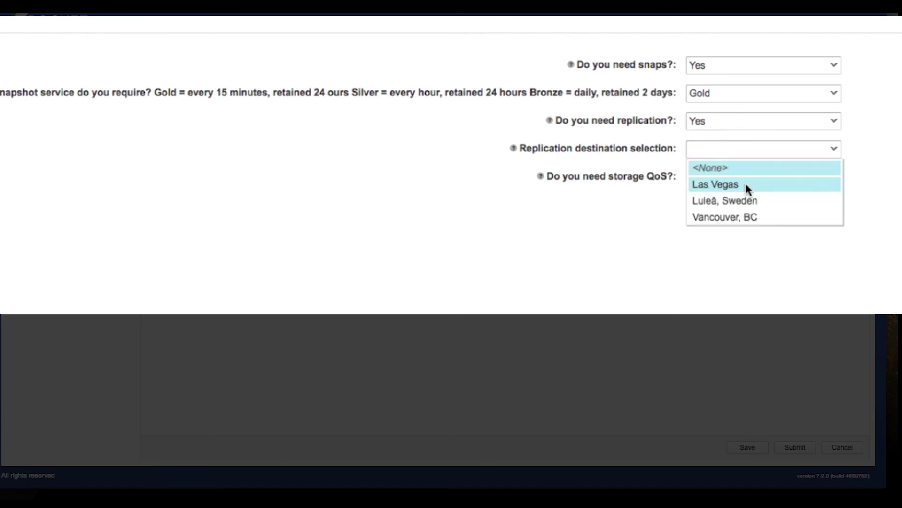
left_click(757, 201)
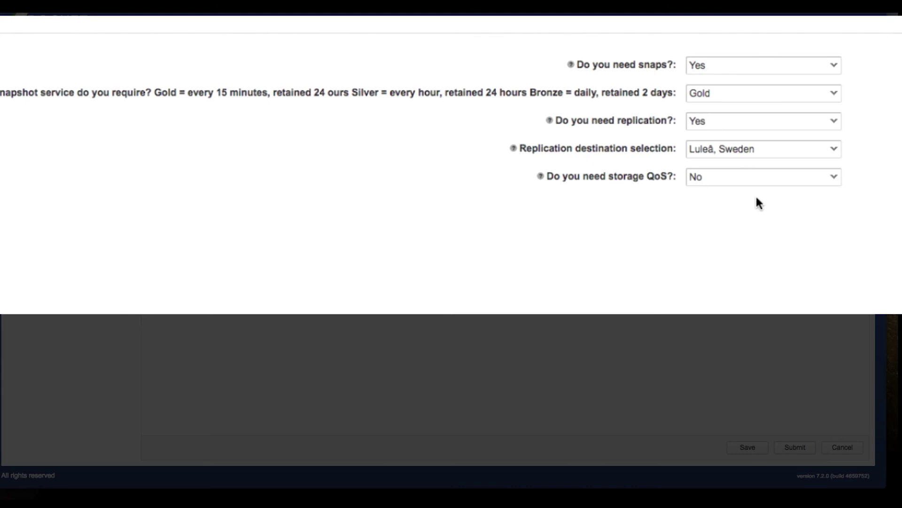
Enable Development storage QoS, then submit and acknowledge the request.
left_click(724, 182)
left_click(722, 207)
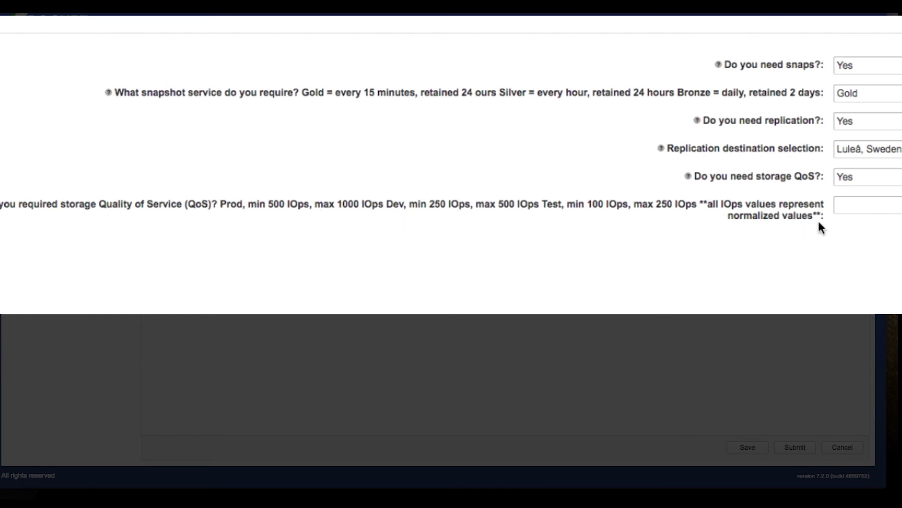
left_click(887, 211)
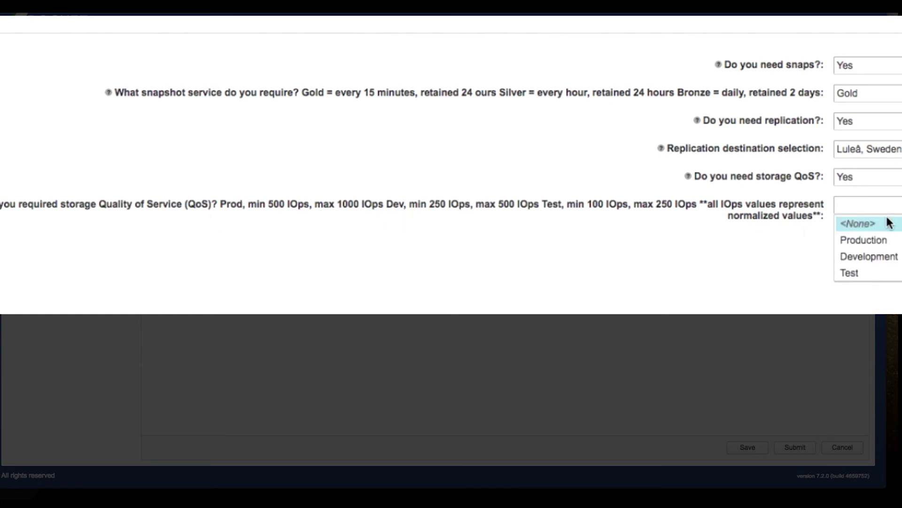
left_click(892, 256)
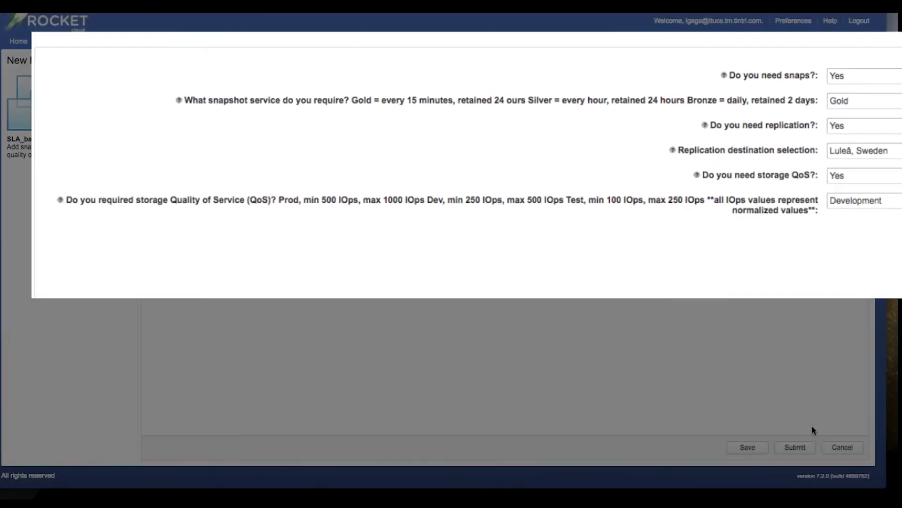
left_click(799, 448)
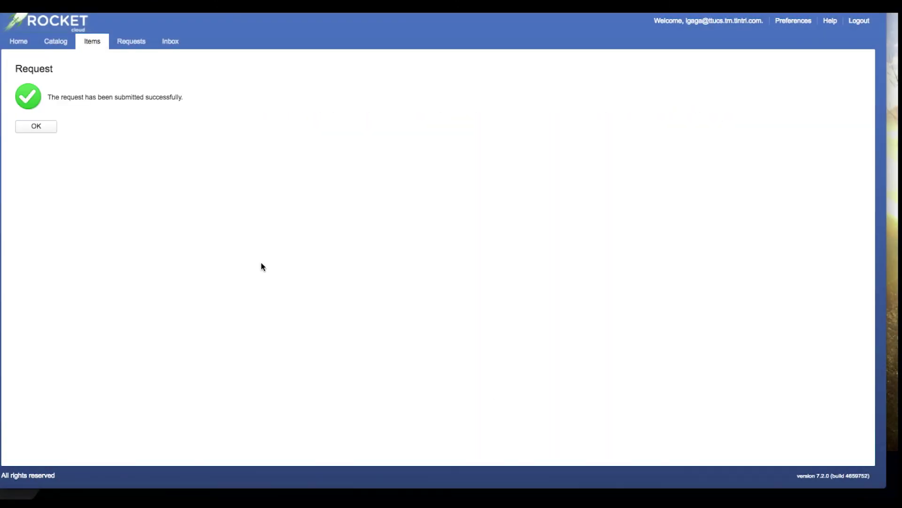
left_click(47, 125)
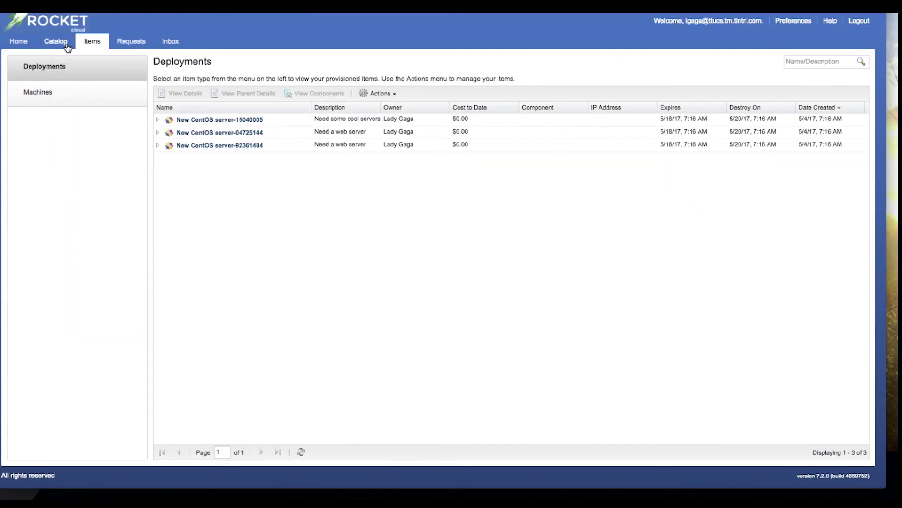
Open the Rocket cloud service catalog.
left_click(66, 46)
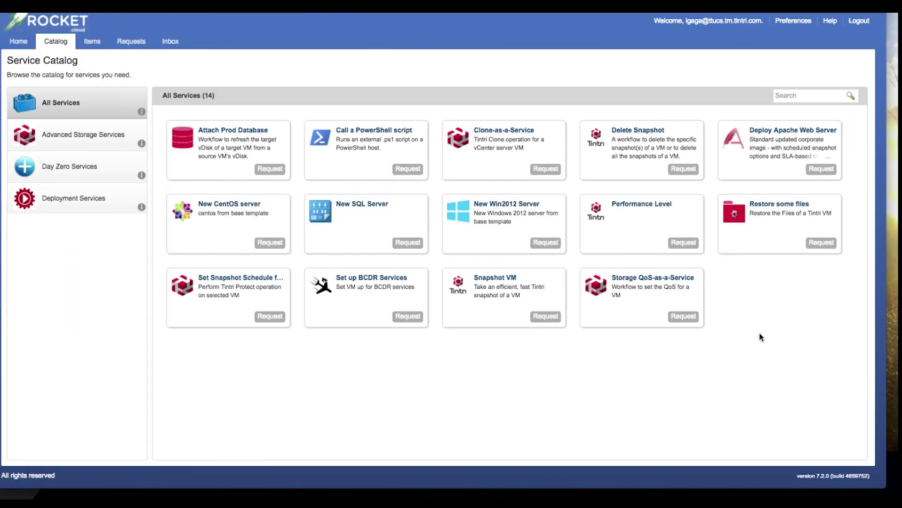